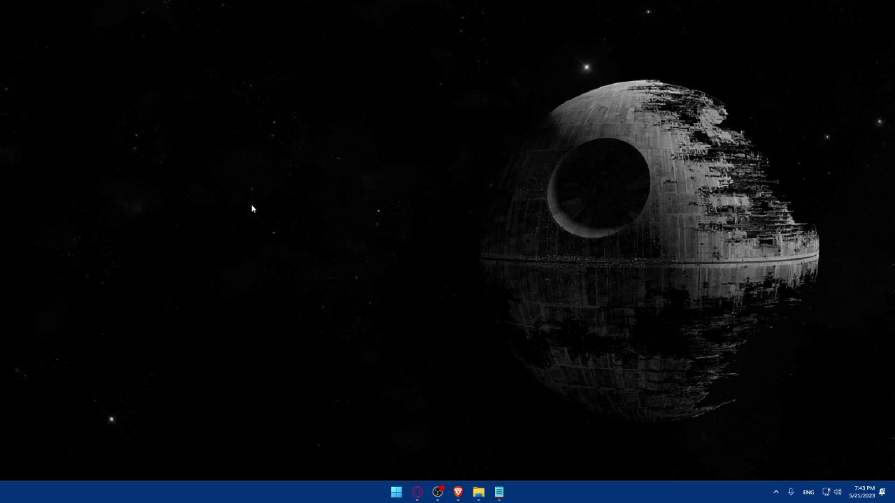
Step: Open the Brave browser and enter paypal.com in the address bar
left_click(458, 493)
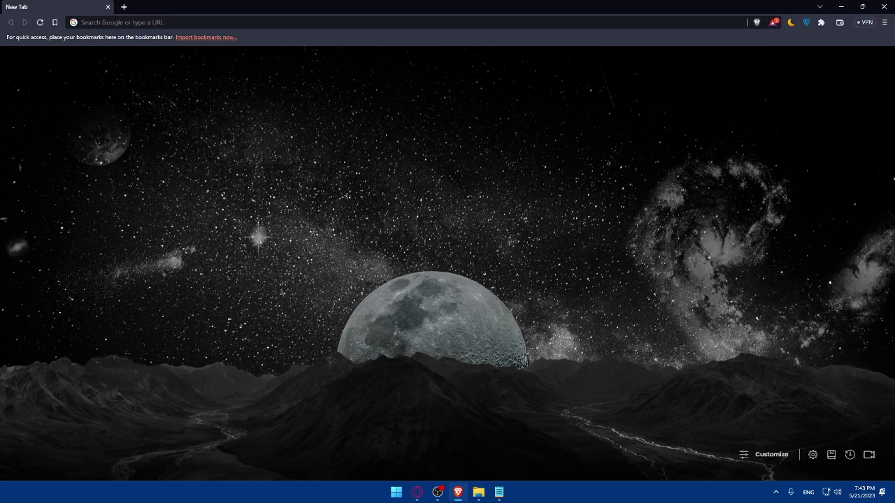
left_click(123, 23)
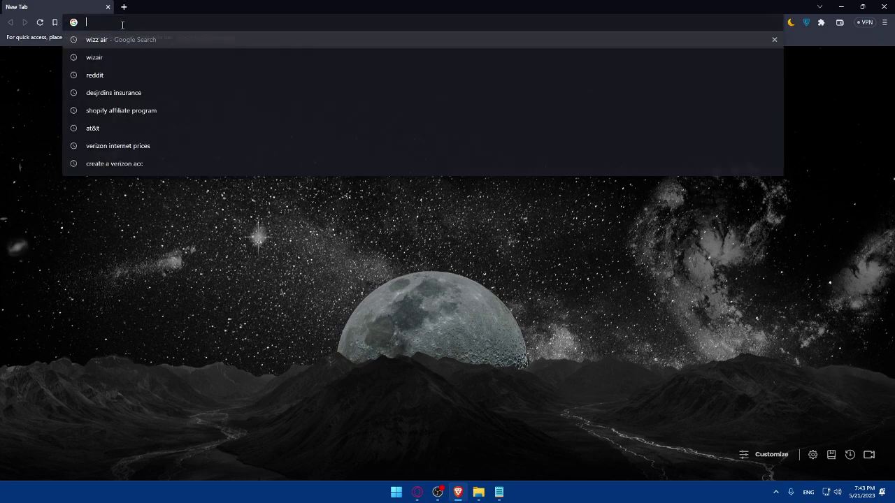
type("paypa")
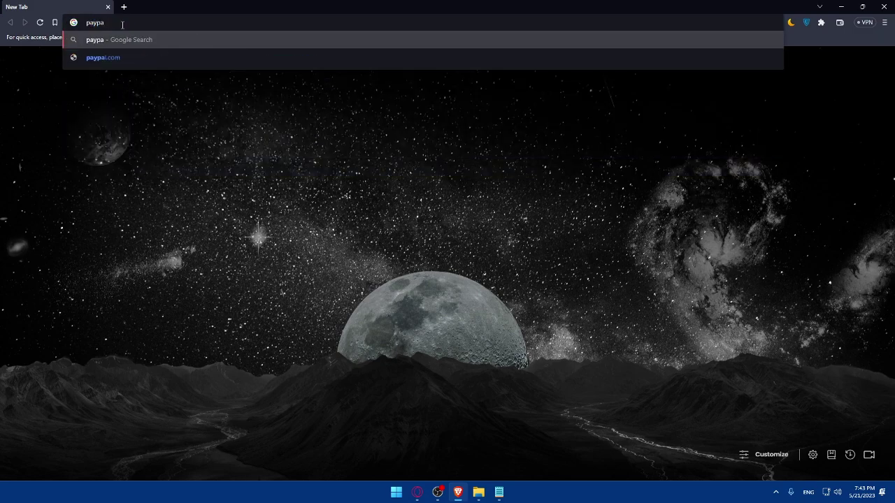
type("l.com")
Step: Load paypal.com and switch the page to English
key("Return")
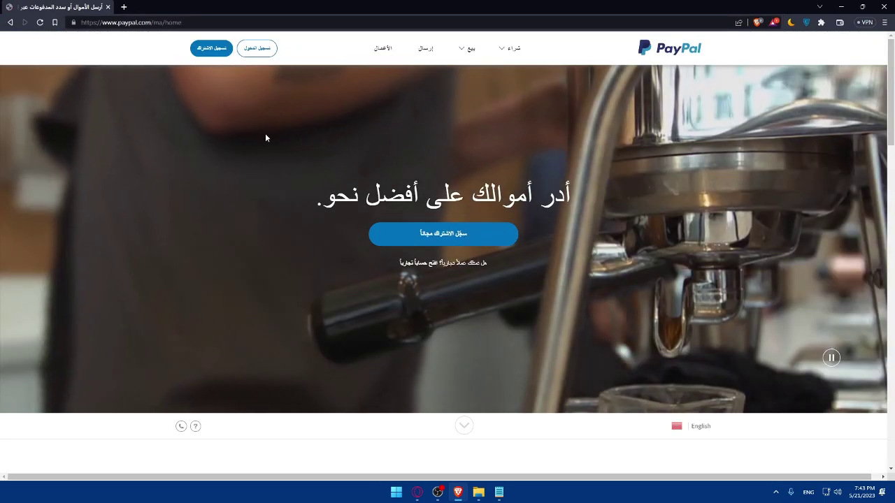
scroll(592, 77, "down", 5)
scroll(579, 132, "up", 3)
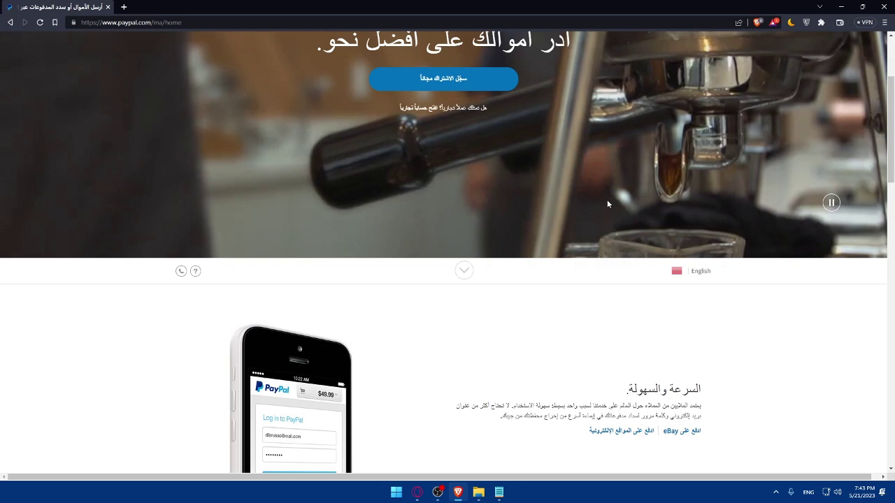
left_click(699, 272)
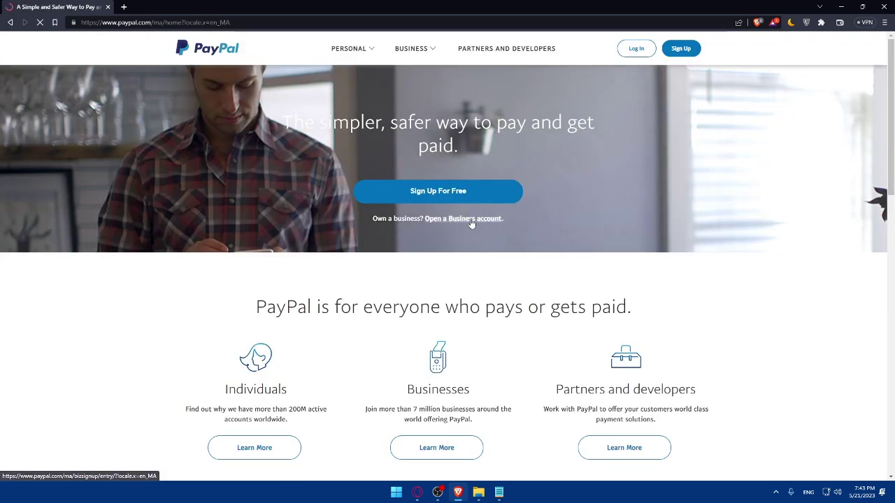
Step: Start signing up for a new PayPal Business account from the Log In page
left_click(636, 49)
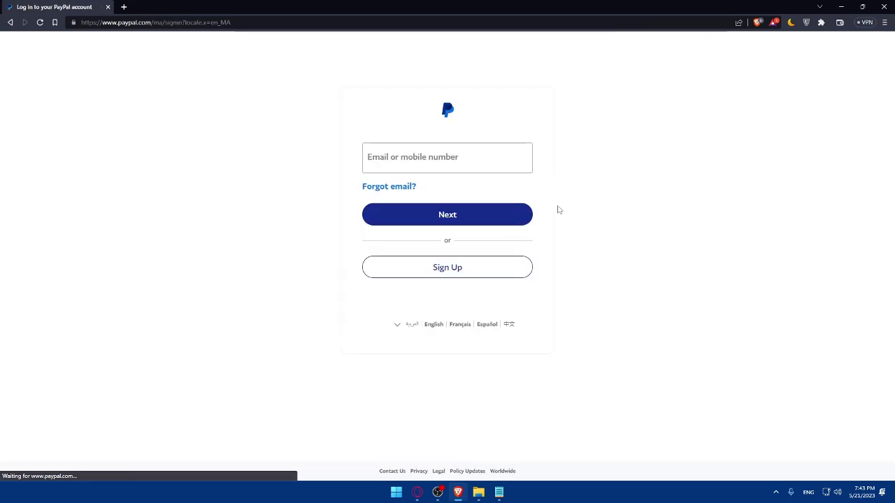
left_click(455, 274)
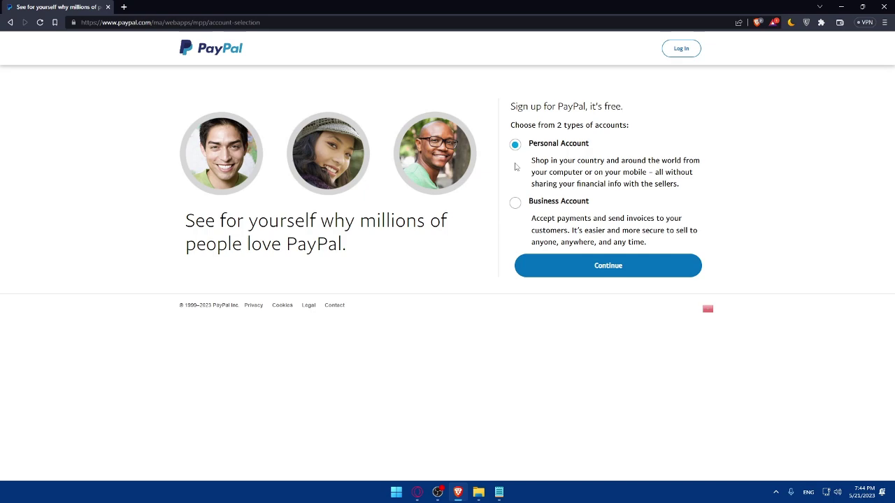
left_click(516, 203)
left_click(579, 270)
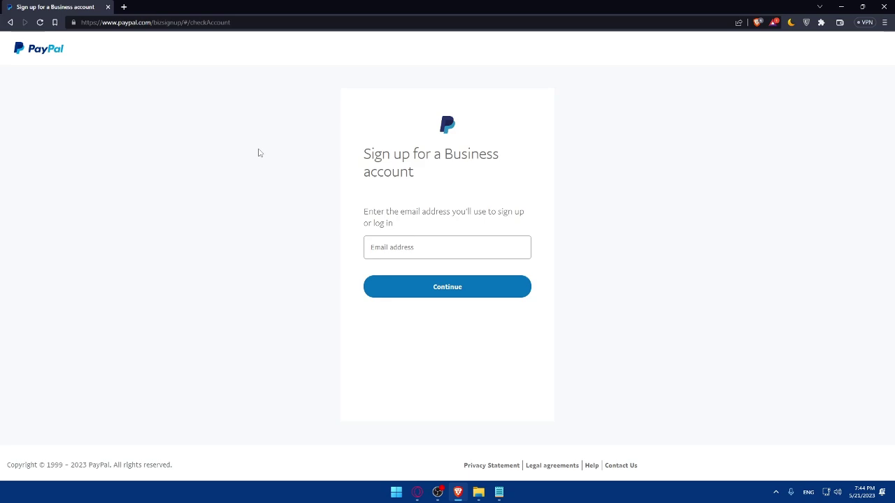
Step: Open a new tab and close the PayPal sign-up tab
left_click(124, 7)
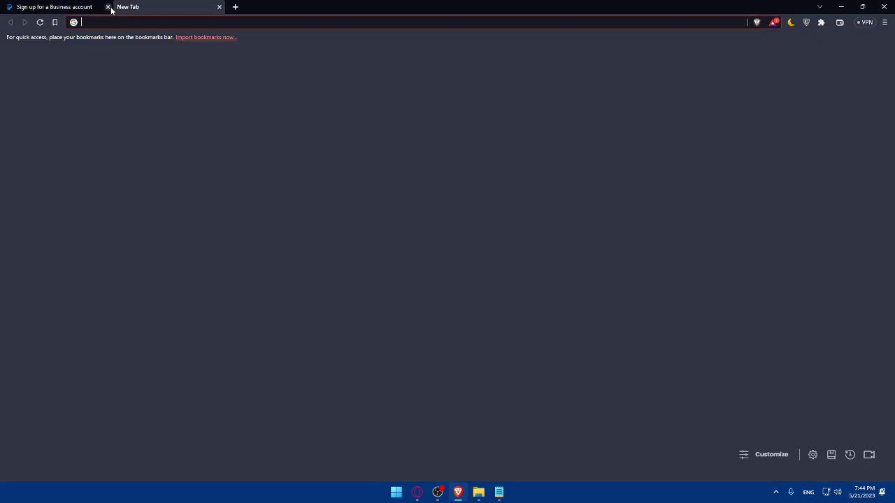
left_click(108, 7)
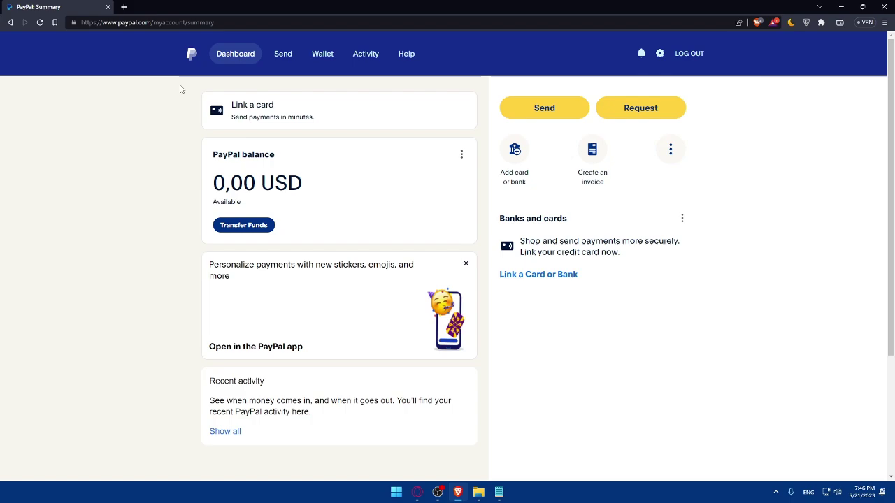
Step: Load webflow.com in a new browser tab
left_click(124, 7)
type("webflow.")
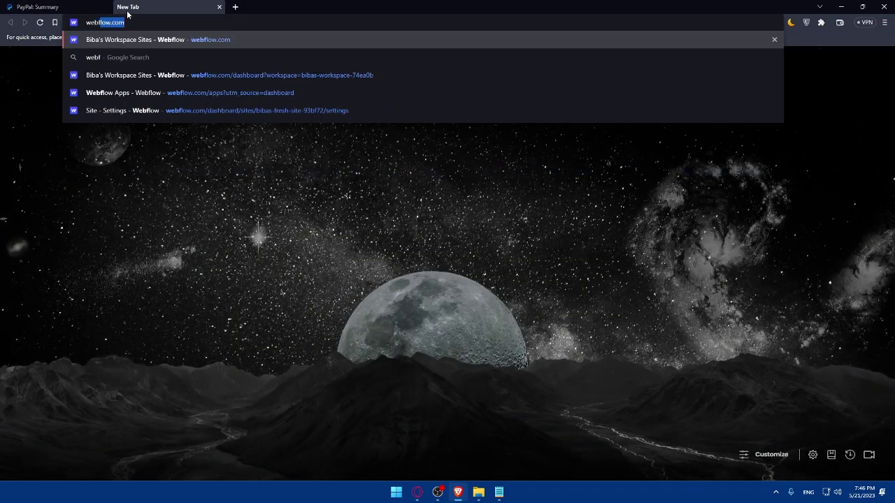
type("com/")
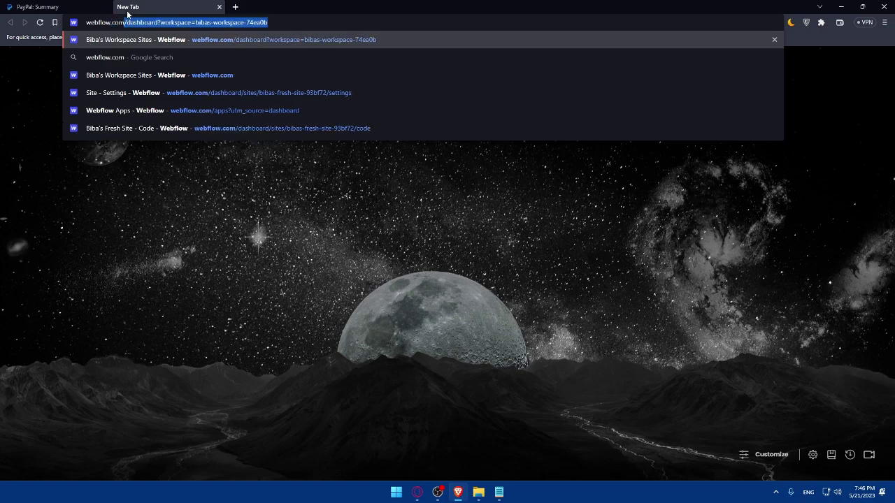
key("BackSpace")
key("Return")
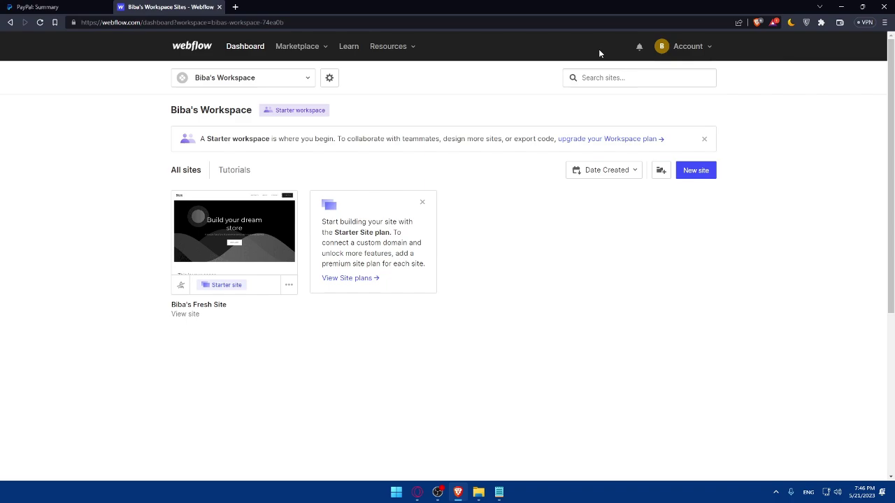
Step: Open the store site's Custom code settings and close the PayPal dashboard tab
mouse_move(276, 224)
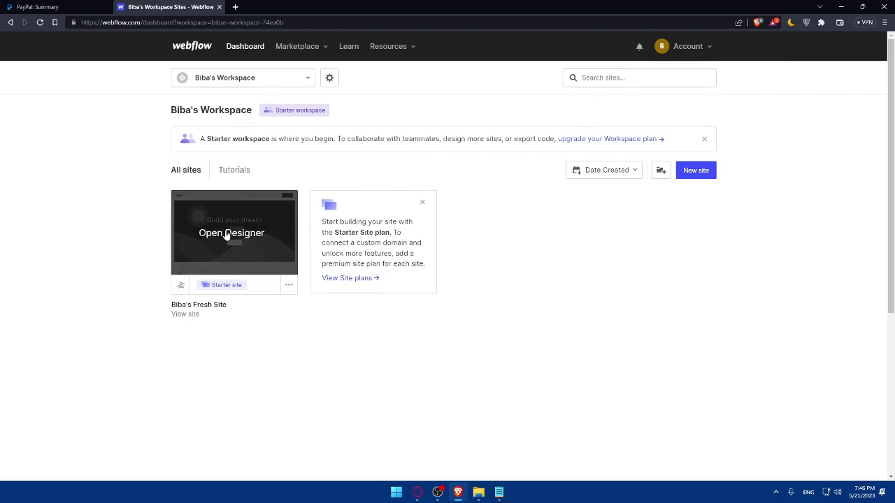
left_click(288, 285)
left_click(244, 287)
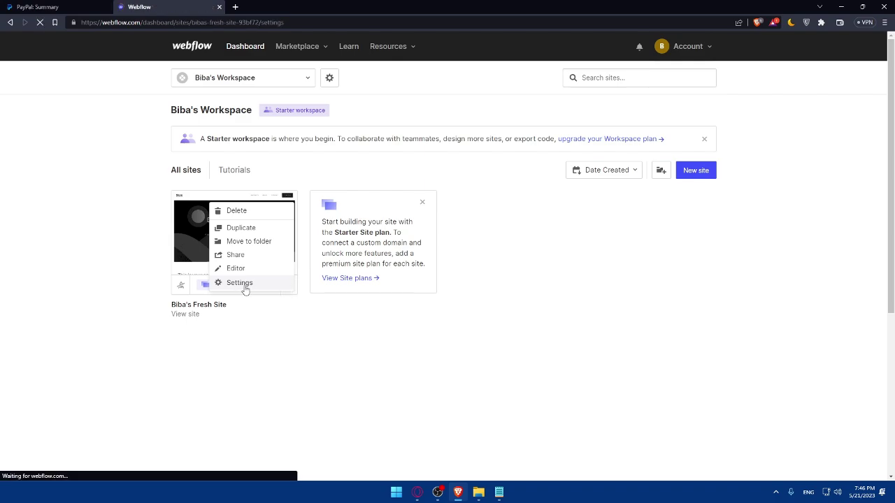
left_click(590, 114)
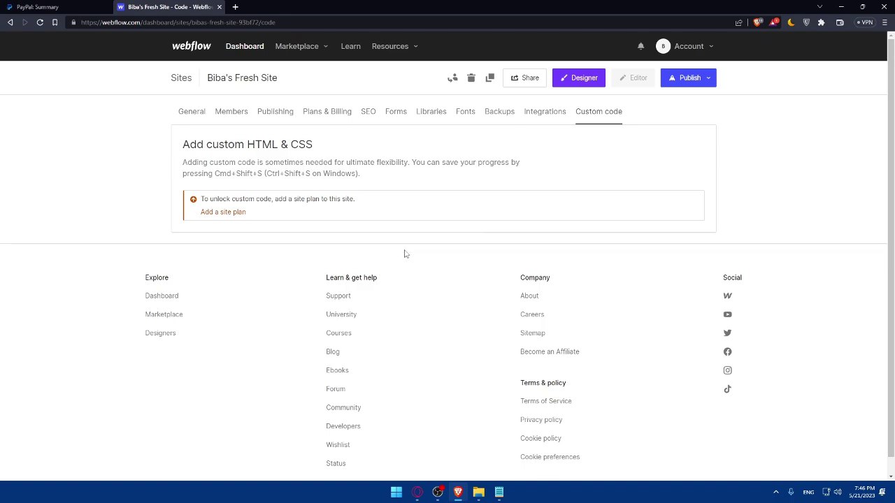
left_click(54, 8)
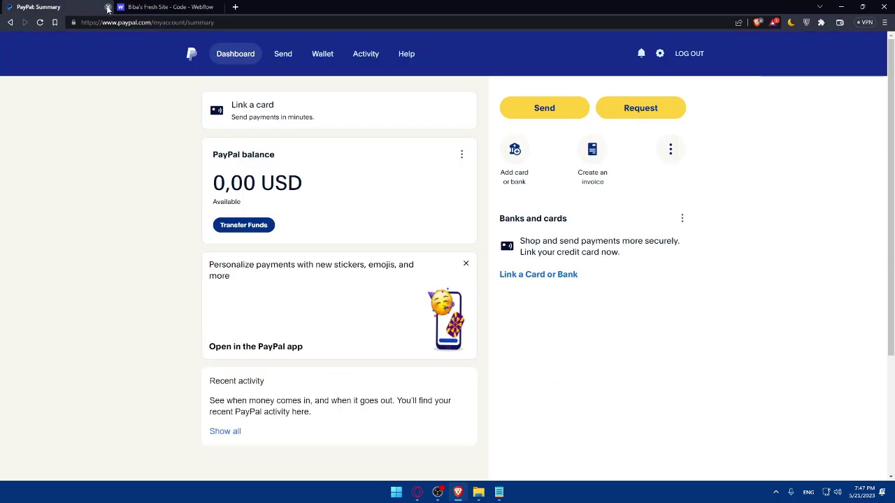
left_click(108, 7)
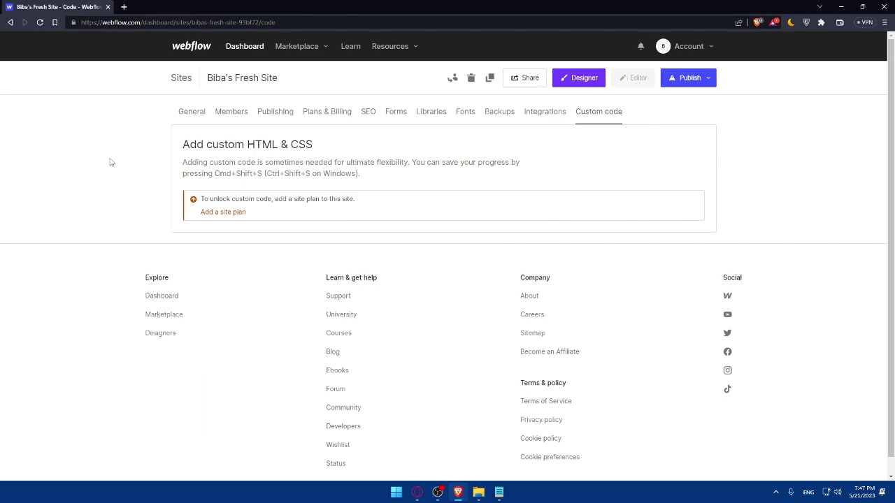
Step: On the add-site-plan page, compare the Website and Ecommerce plans by toggling between them
left_click(233, 216)
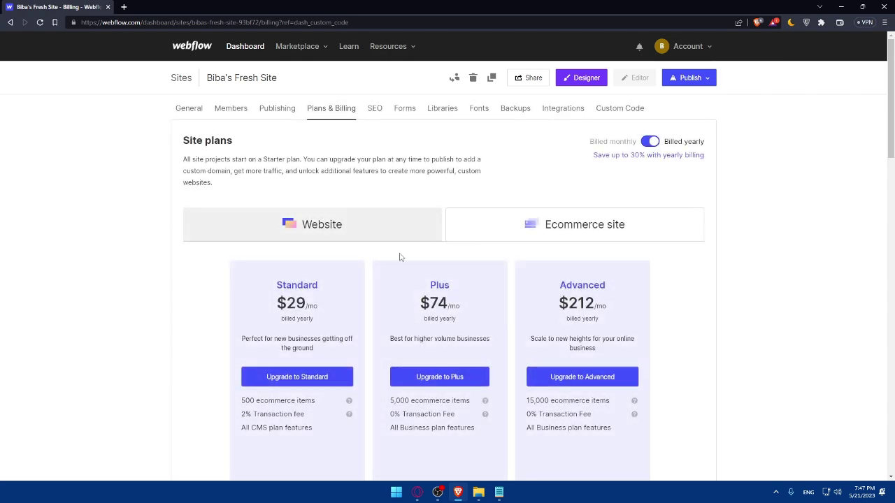
left_click(494, 234)
scroll(494, 238, "down", 1)
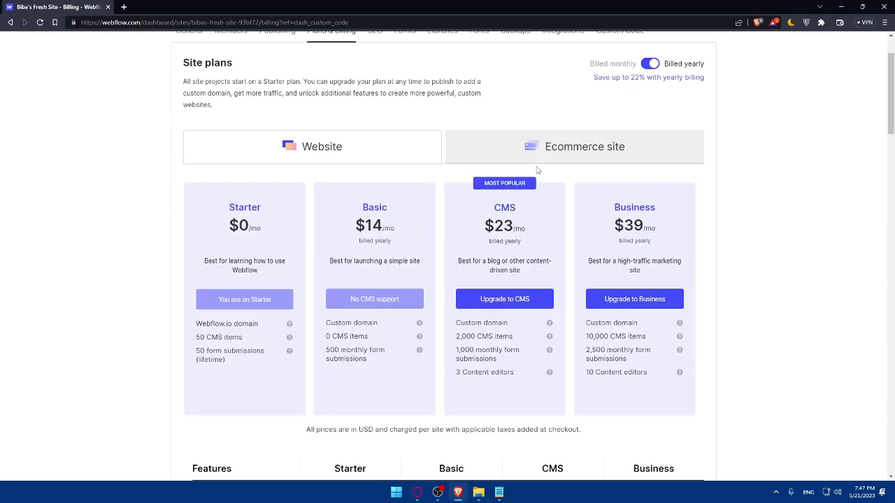
left_click(544, 153)
left_click(373, 149)
left_click(484, 146)
left_click(414, 147)
left_click(451, 148)
left_click(404, 149)
left_click(523, 155)
left_click(396, 153)
left_click(528, 150)
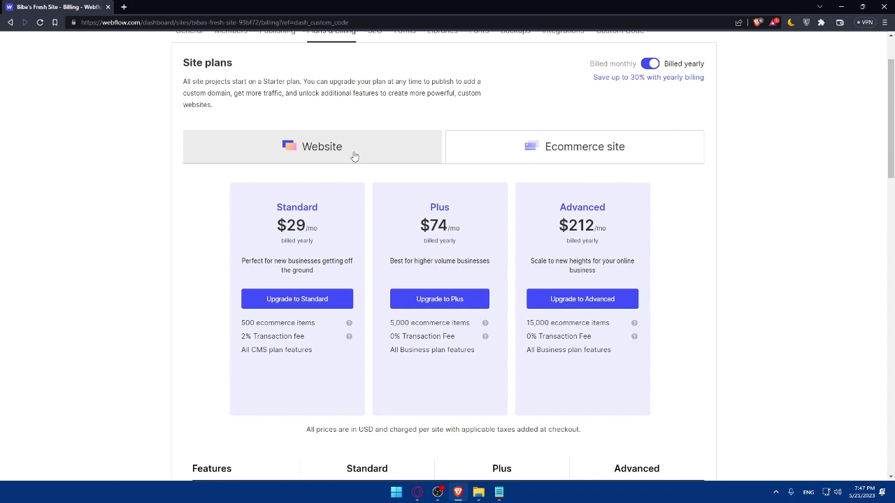
left_click(354, 157)
left_click(511, 151)
left_click(389, 147)
left_click(479, 150)
left_click(375, 154)
left_click(488, 153)
left_click(315, 157)
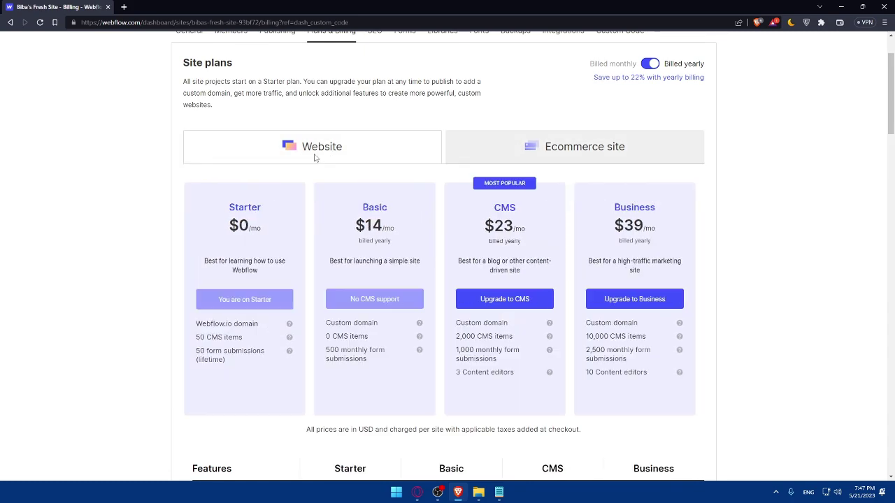
Step: Scroll through the Ecommerce plan feature table, then go back to the Custom Code tab
scroll(442, 216, "down", 4)
scroll(442, 217, "down", 14)
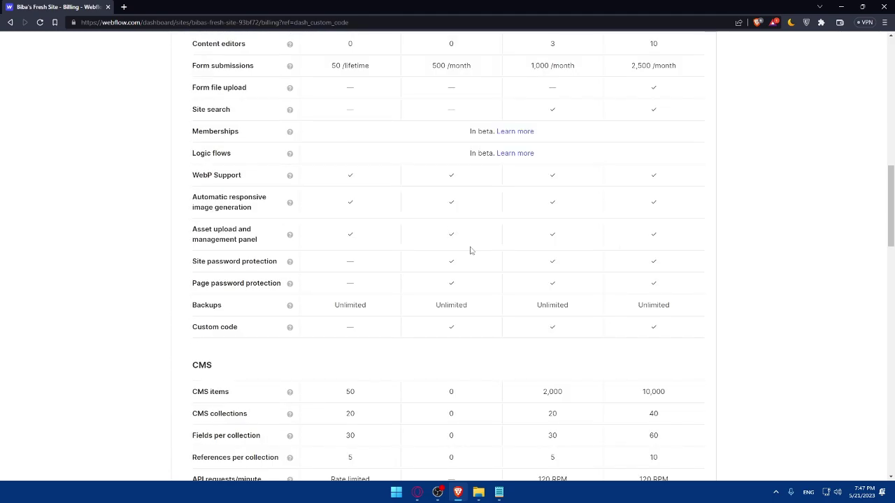
scroll(423, 269, "up", 18)
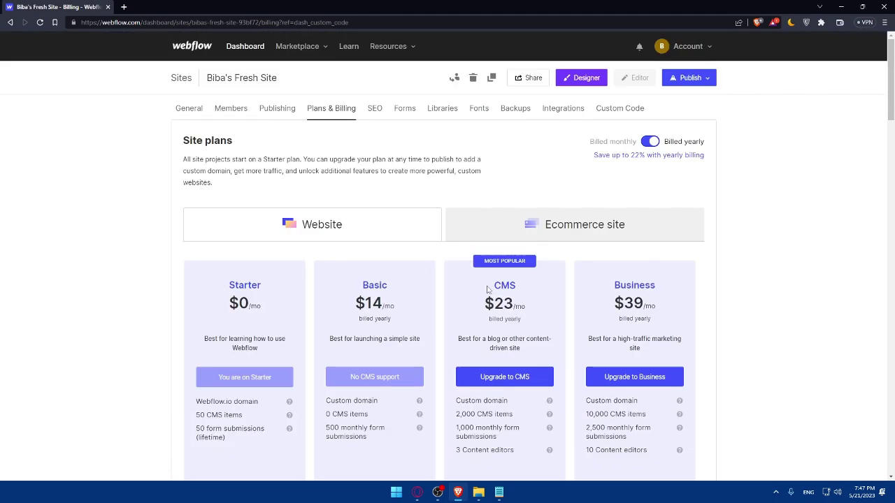
left_click(530, 236)
scroll(461, 308, "down", 15)
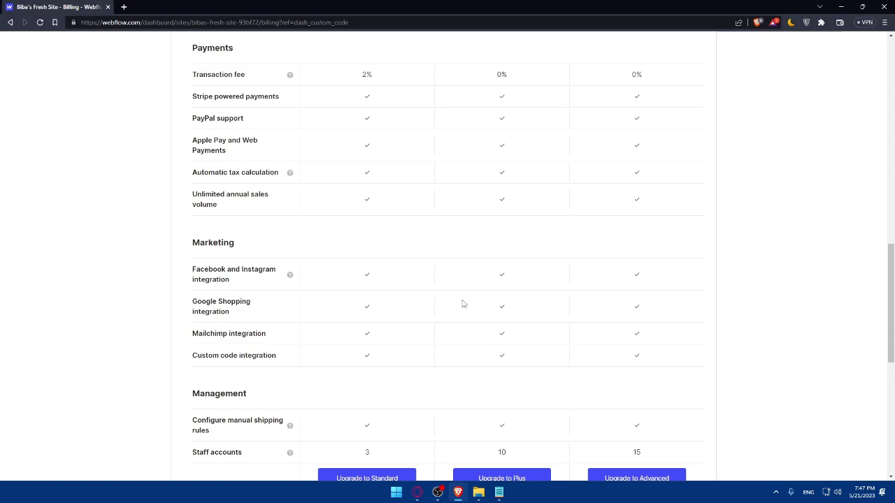
scroll(469, 287, "up", 6)
scroll(468, 278, "up", 5)
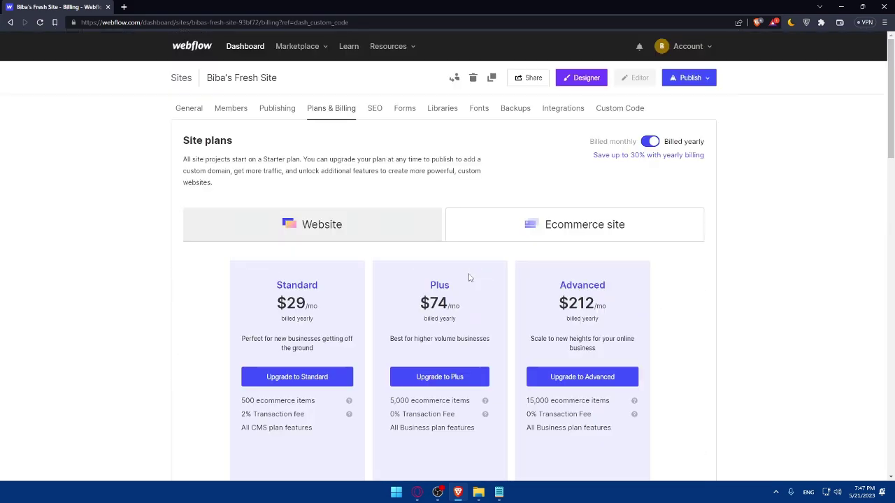
left_click(616, 109)
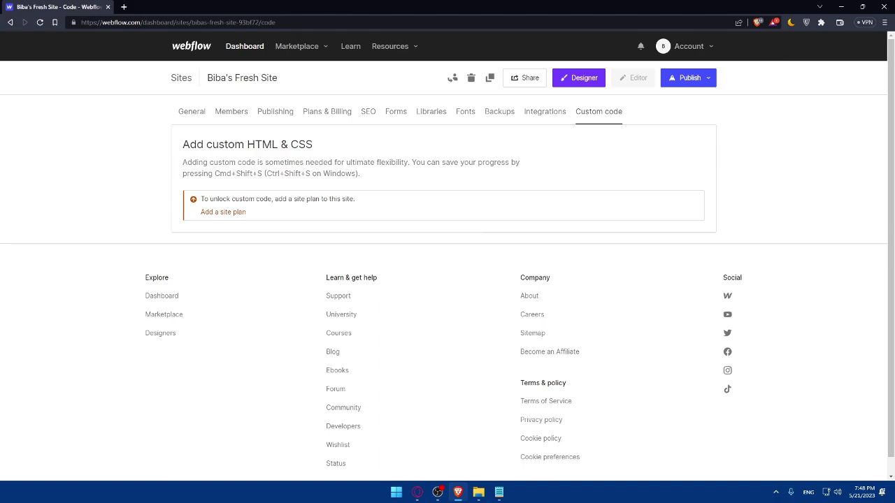
Step: Go back to the workspace's site list and open the store site in the Designer
left_click(190, 113)
left_click(183, 49)
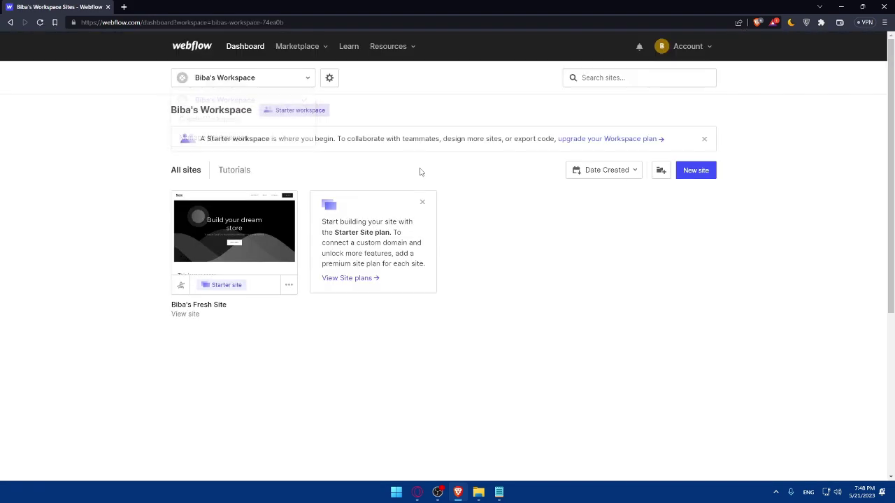
left_click(208, 219)
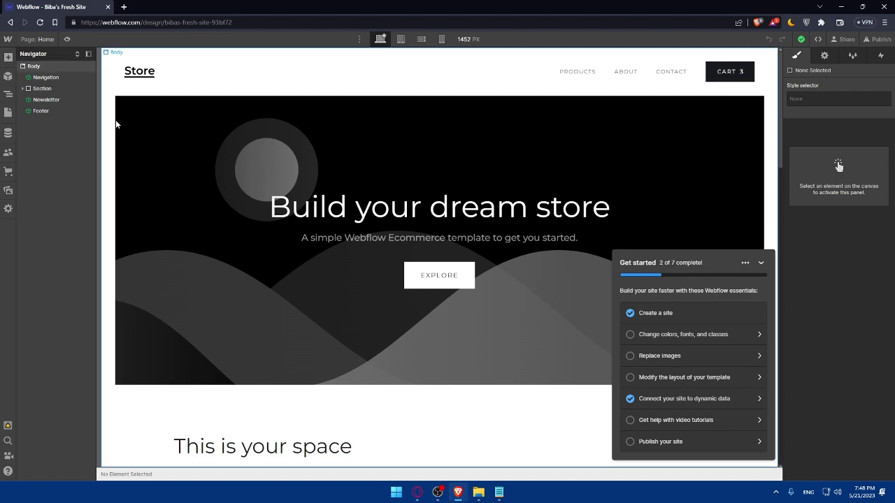
Step: Open the Add panel and close it again, then open a new browser tab
left_click(9, 57)
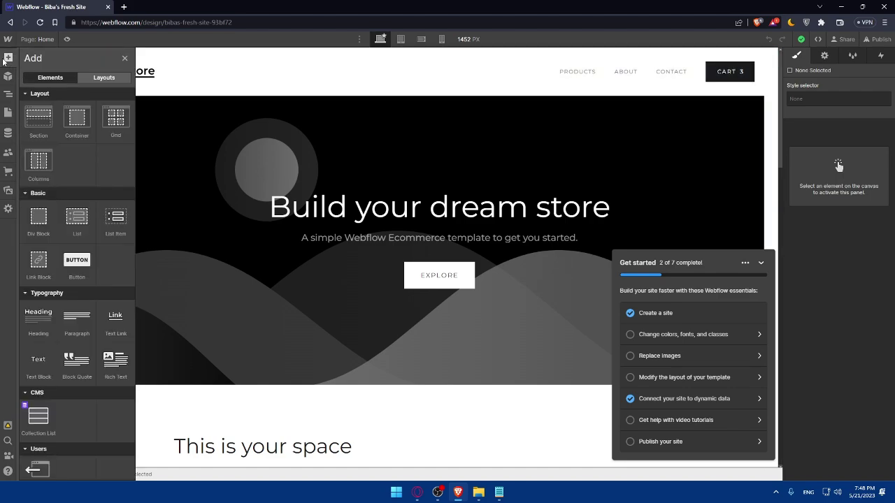
left_click(8, 57)
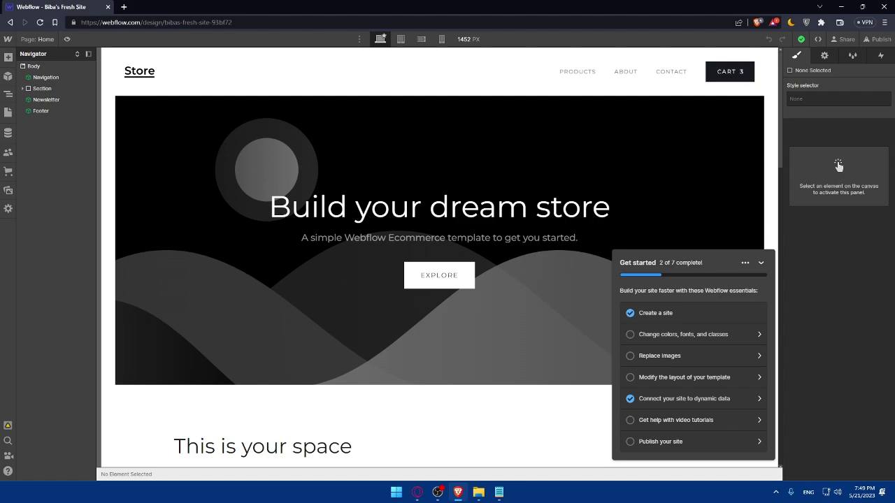
left_click(124, 7)
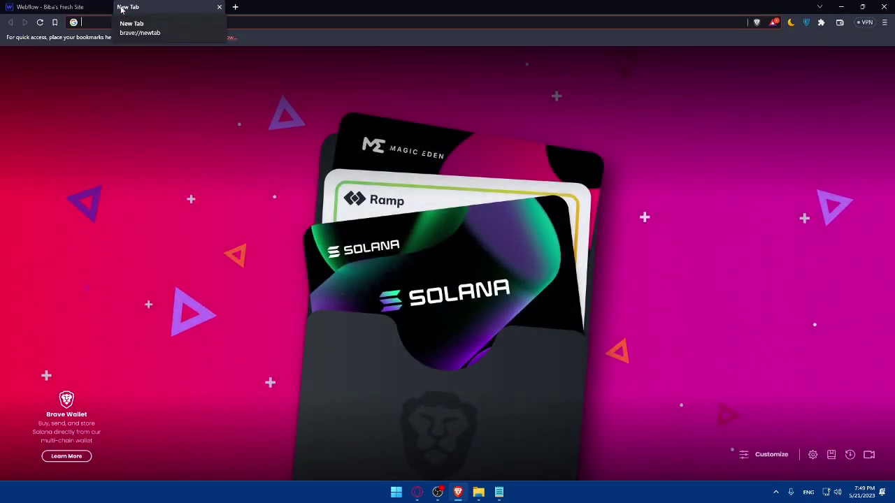
Step: Enter university.webflow.com, correcting the typos along the way, and load Webflow University
type("unv")
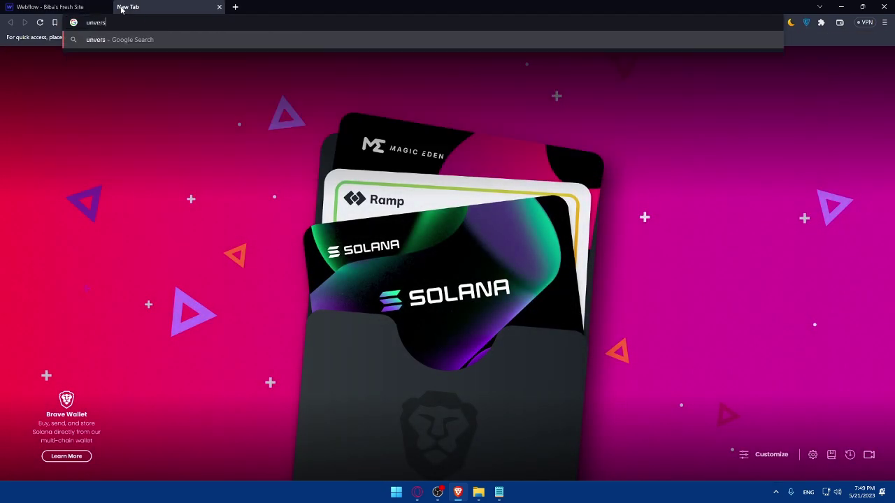
key("BackSpace")
type("ibv")
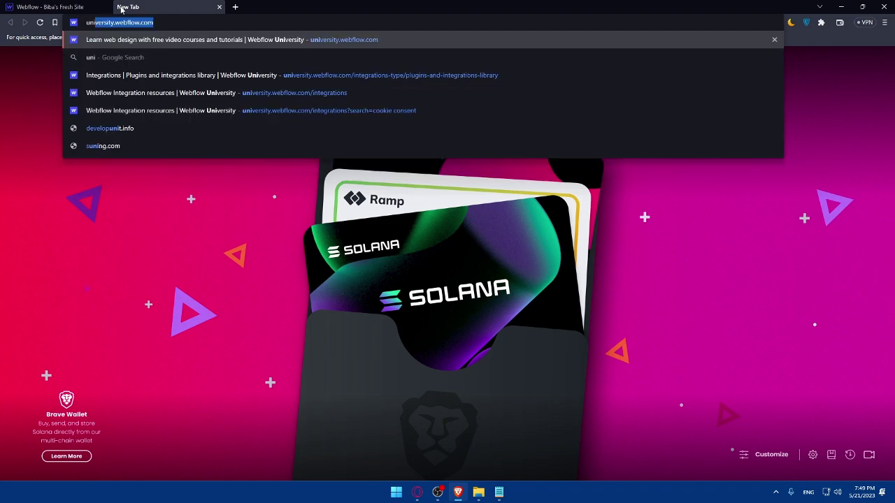
key("BackSpace")
key("BackSpace")
type("versir")
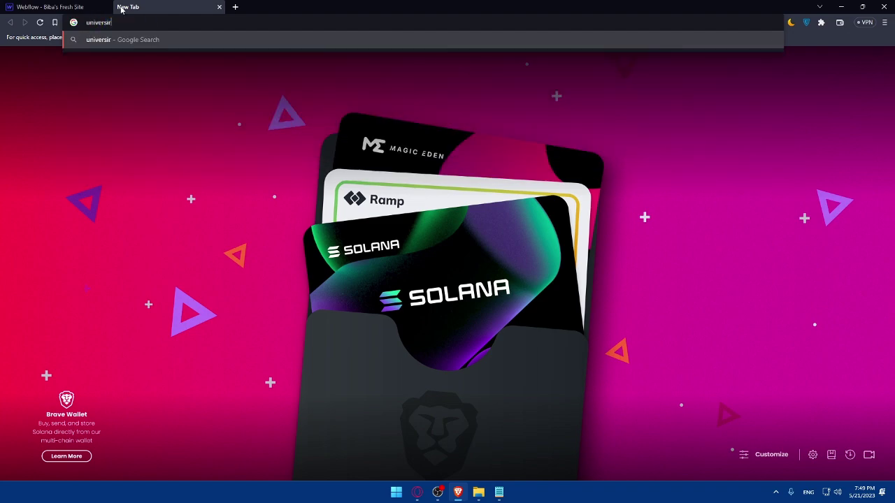
key("BackSpace")
type("ty")
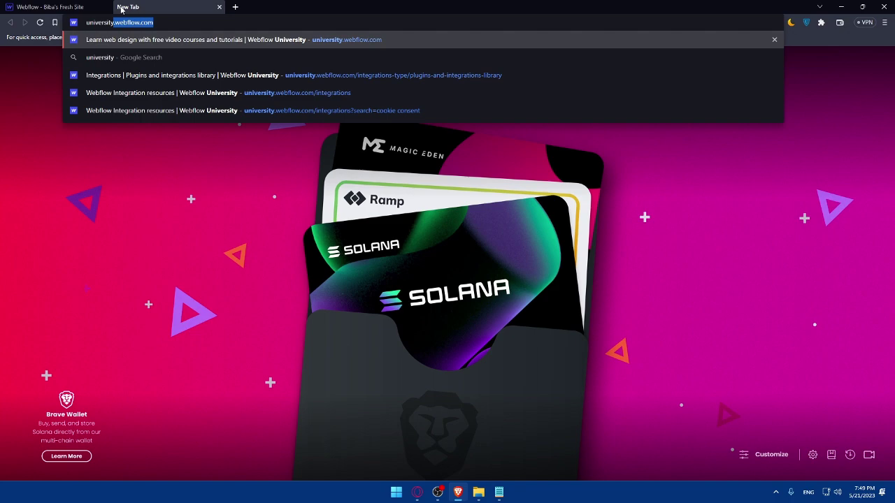
type(".webflow.co")
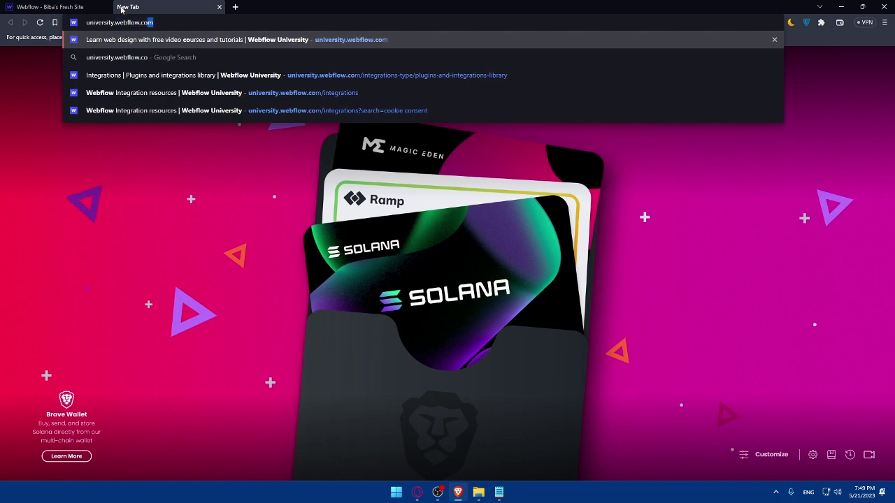
key("Return")
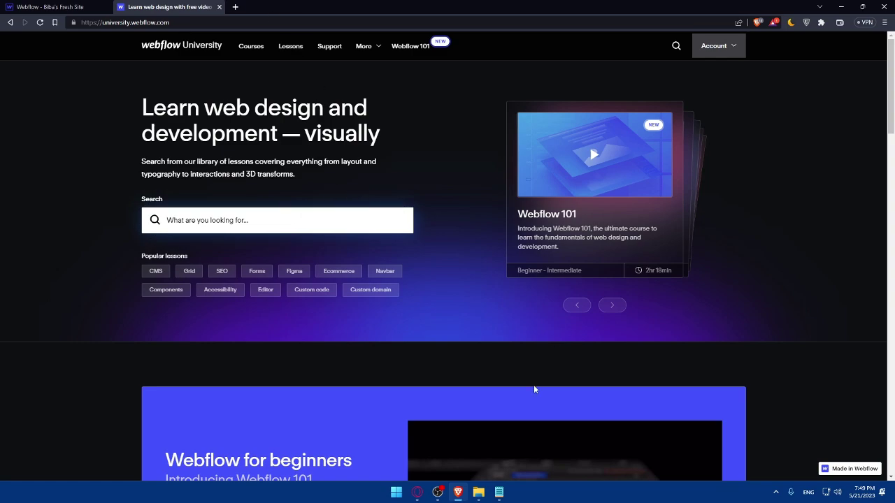
Step: Go to Webflow University's Integrations resources page
left_click(44, 6)
left_click(151, 6)
left_click(713, 46)
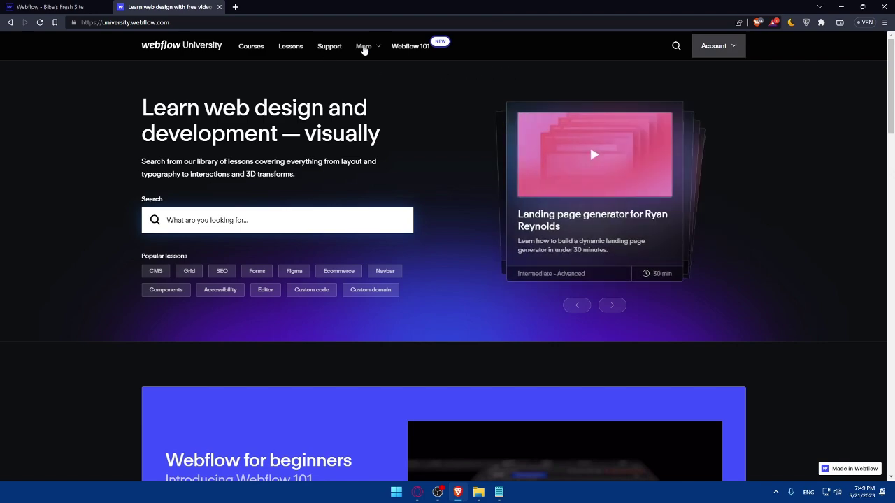
left_click(363, 48)
left_click(378, 201)
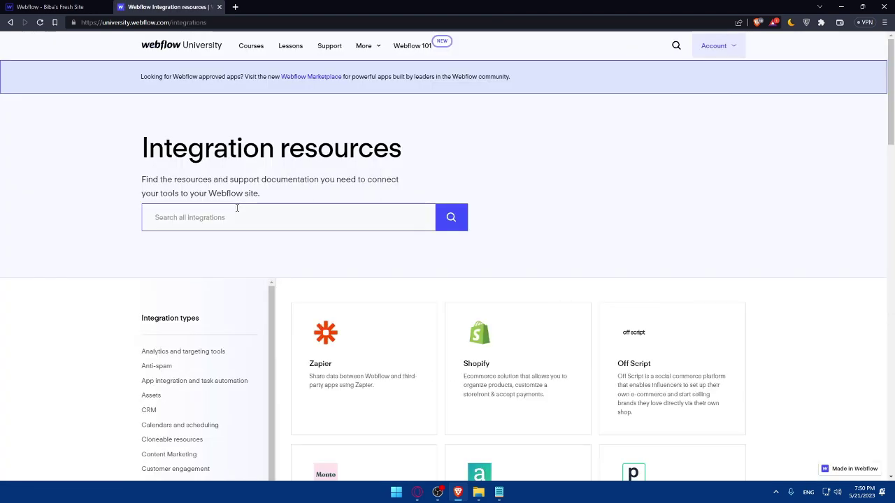
Step: Search 'paypal', open the Paypal Payments integration and launch its website in new tabs
type("paypa")
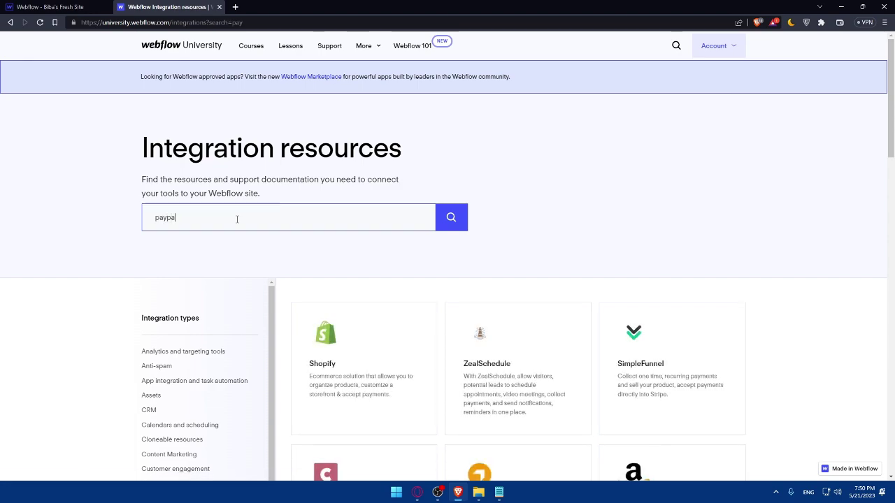
type("l")
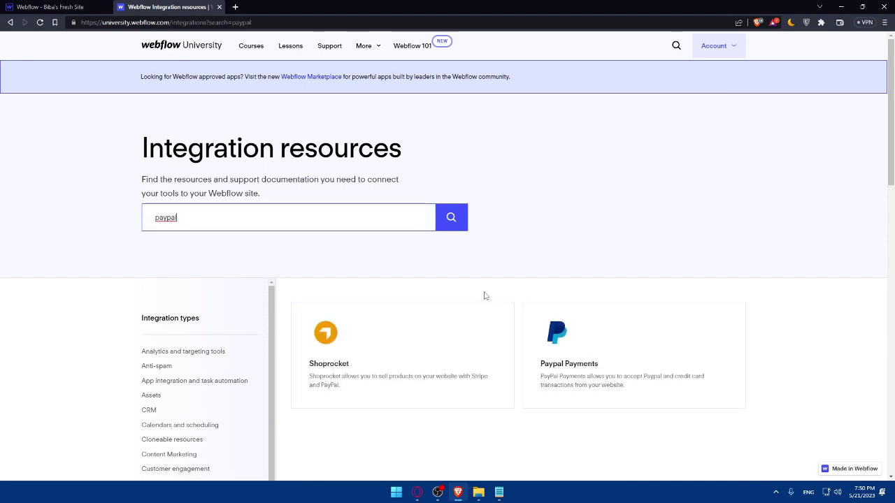
left_click(613, 349)
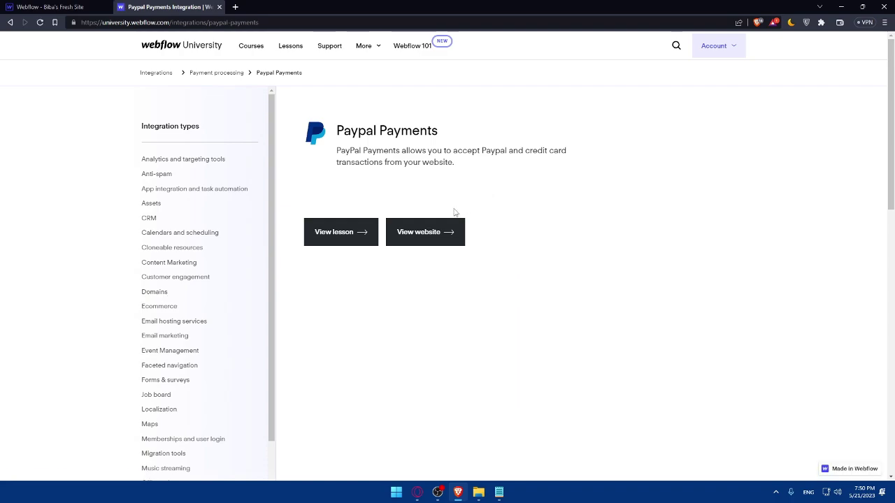
left_click(400, 235)
left_click(168, 7)
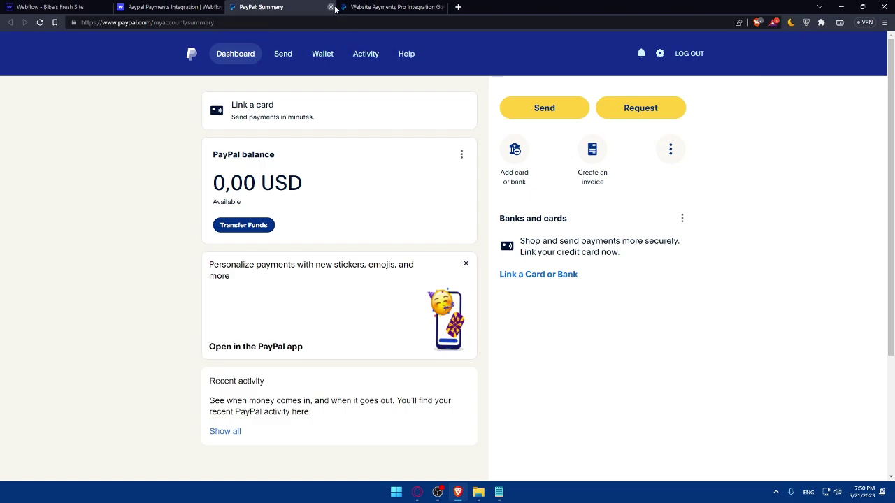
Step: Close the PayPal Summary tab and read through the Website Payments Pro Integration Guide
left_click(330, 6)
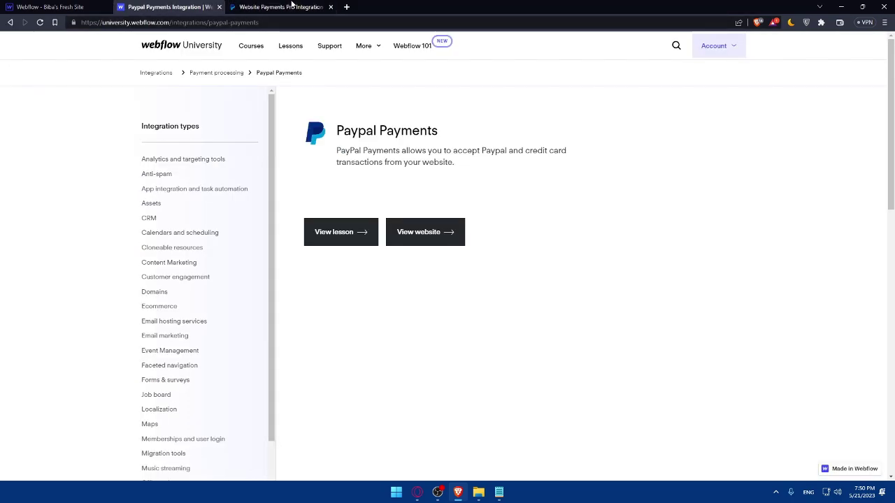
left_click(292, 5)
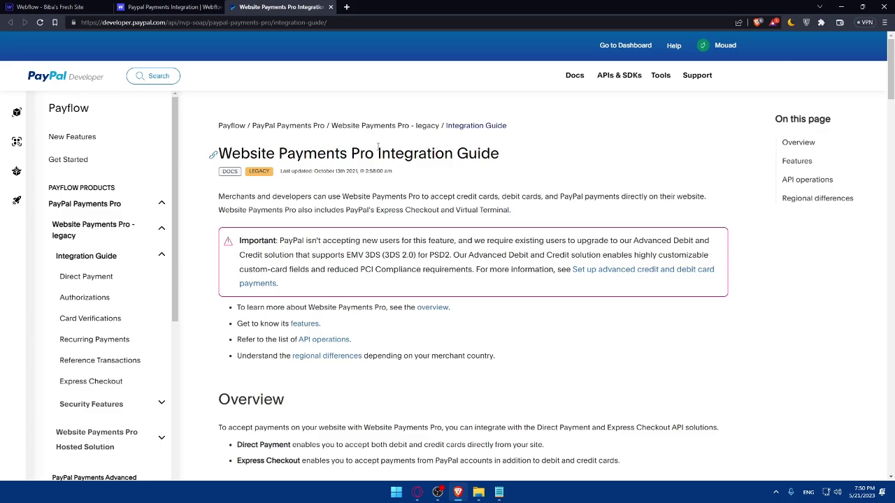
scroll(379, 147, "down", 15)
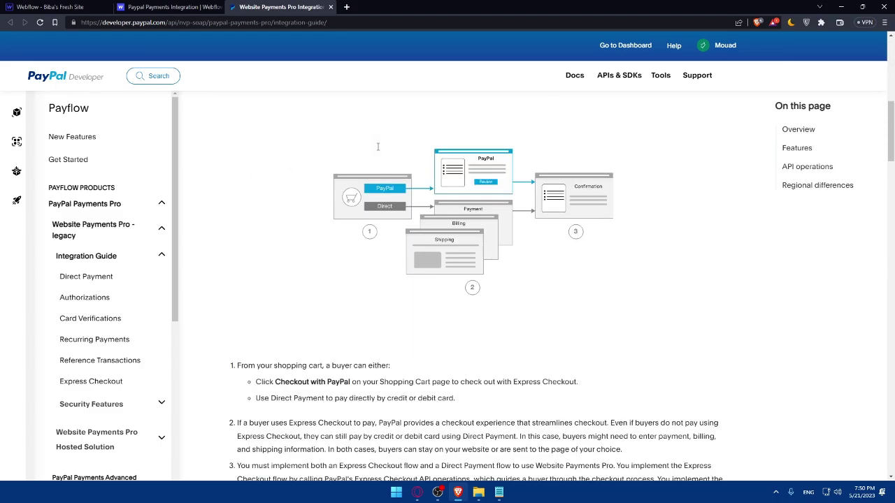
scroll(378, 146, "down", 7)
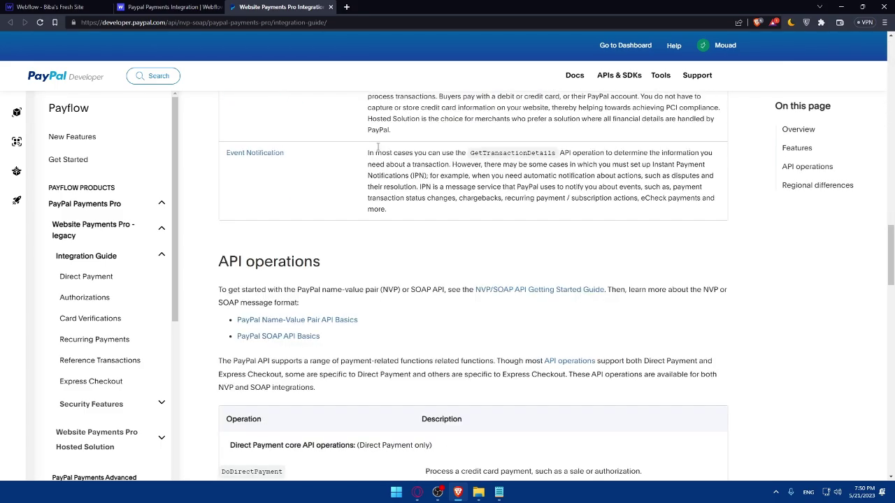
scroll(378, 147, "up", 3)
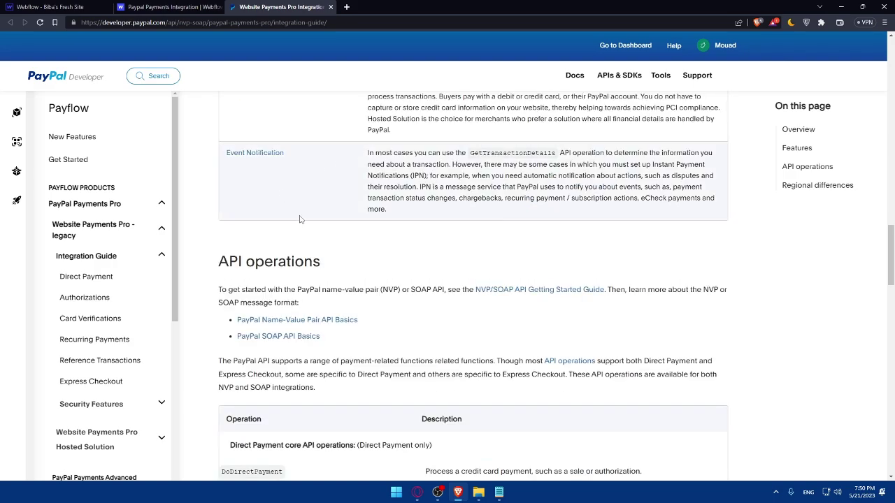
scroll(300, 213, "down", 4)
scroll(320, 190, "down", 12)
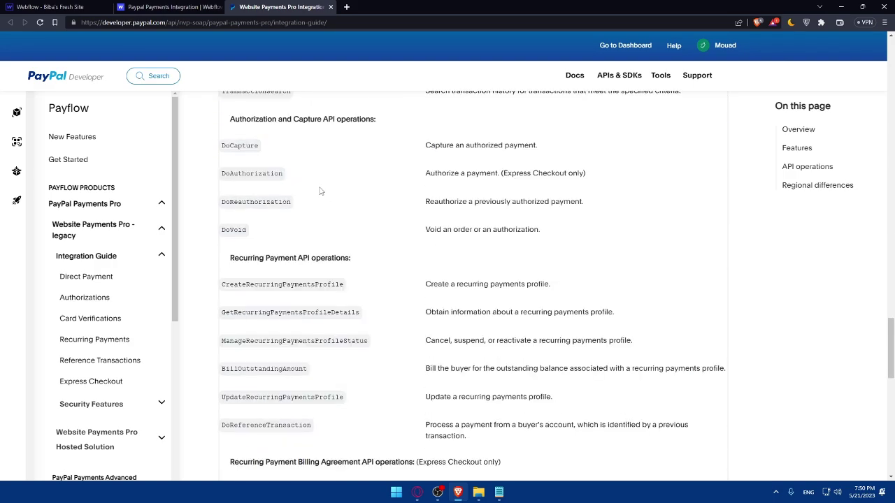
scroll(324, 188, "down", 5)
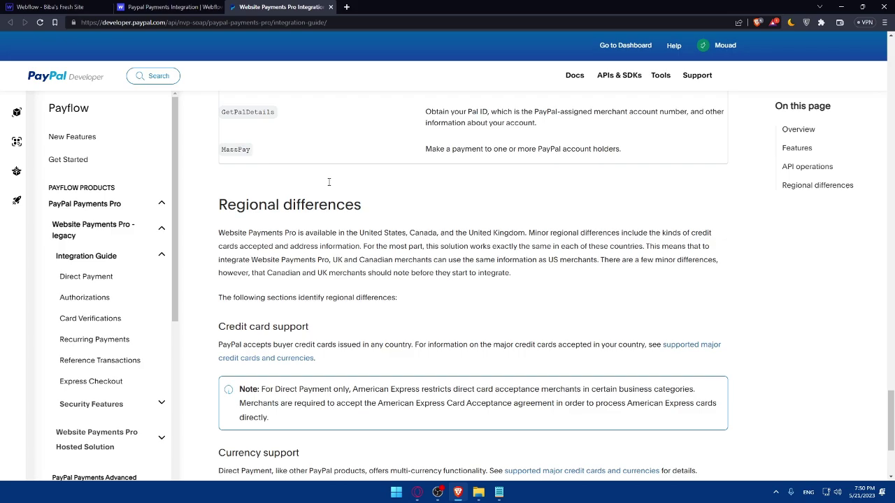
scroll(341, 178, "up", 20)
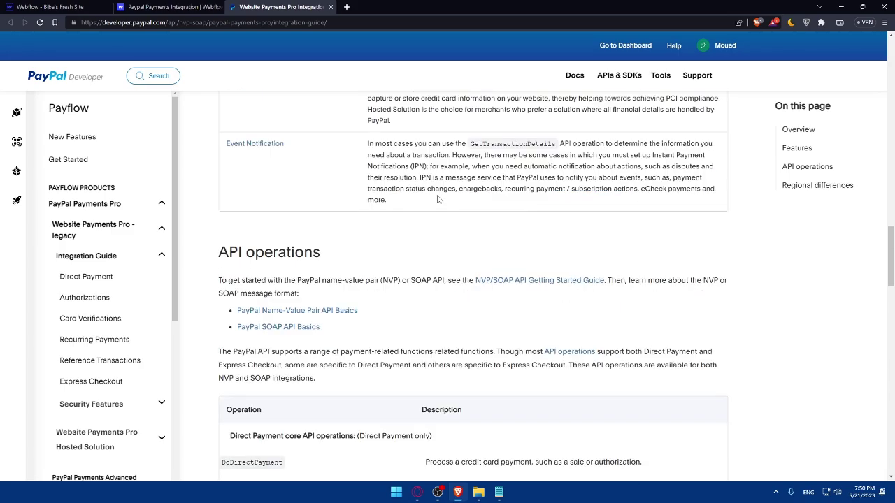
scroll(442, 200, "up", 2)
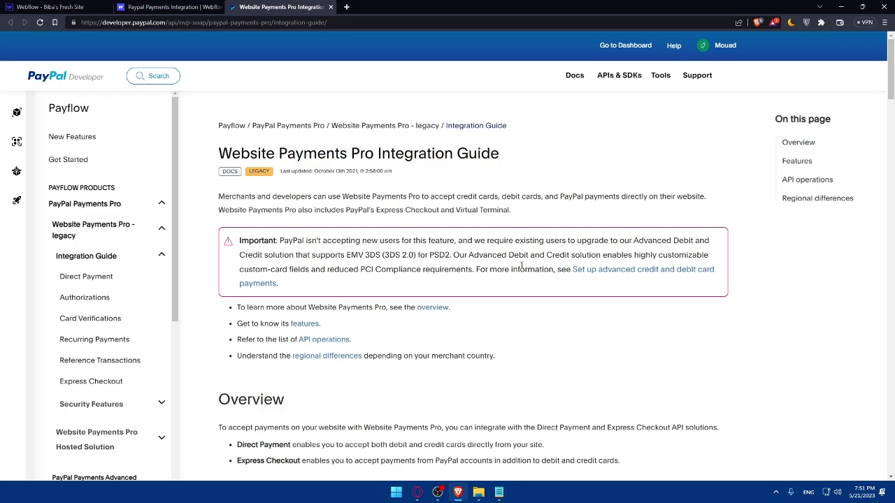
Step: Open the advanced card payments guide in a new tab, skim it, then close it
right_click(589, 276)
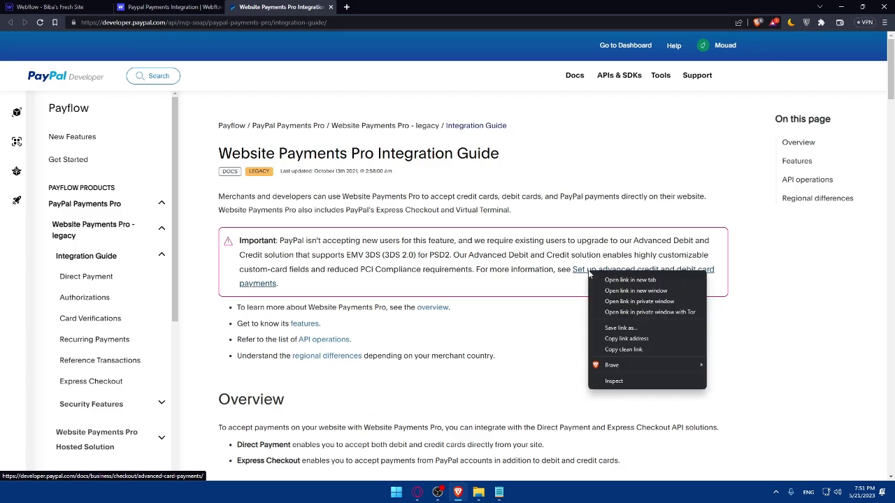
left_click(612, 277)
left_click(420, 8)
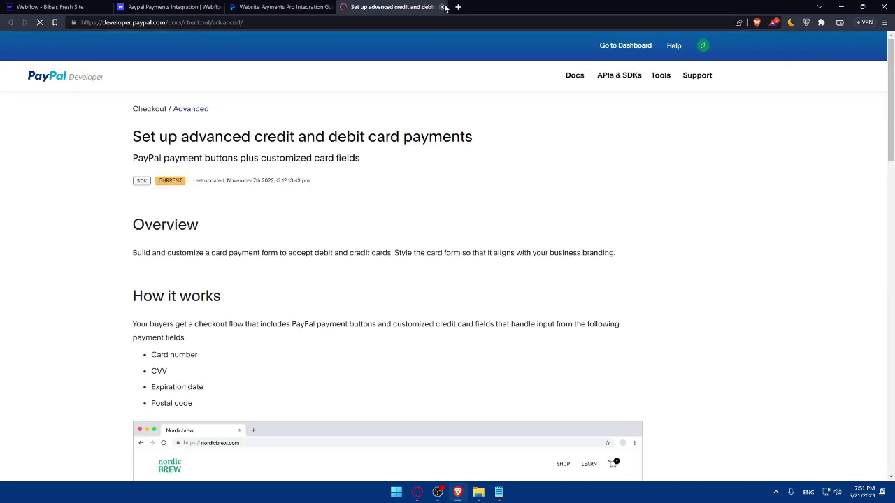
scroll(430, 206, "down", 15)
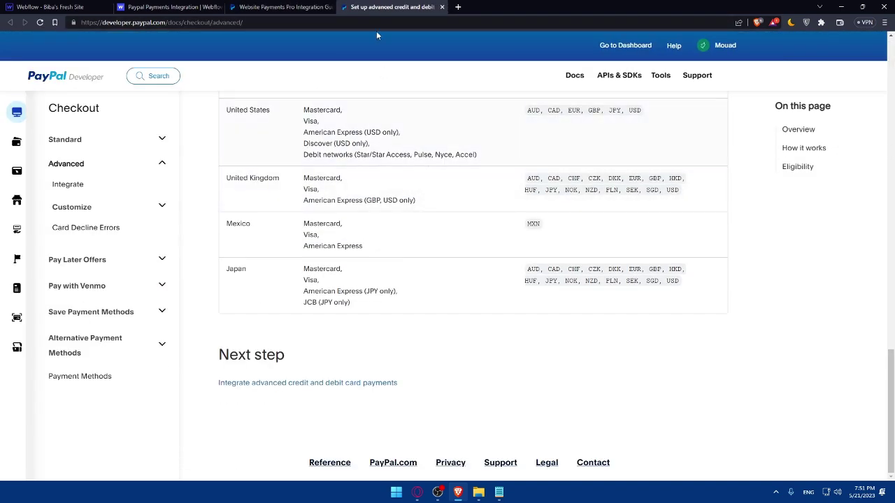
left_click(442, 7)
Step: Review the PayPal Integration Guide and close its tab
scroll(415, 198, "down", 3)
scroll(415, 198, "down", 15)
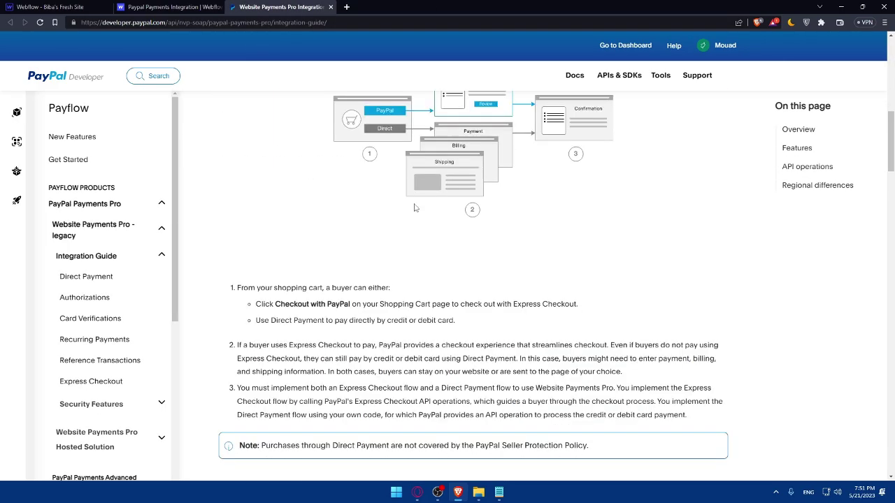
scroll(415, 206, "up", 5)
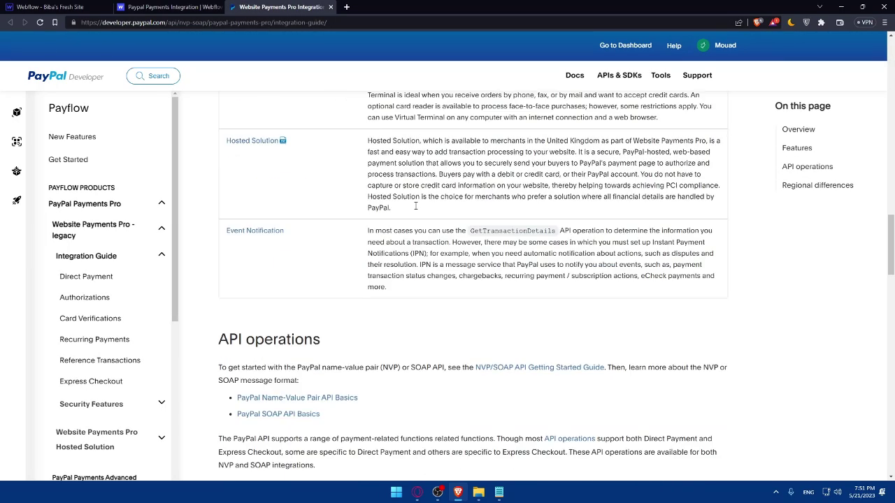
scroll(415, 205, "up", 3)
scroll(415, 207, "down", 3)
scroll(415, 208, "up", 2)
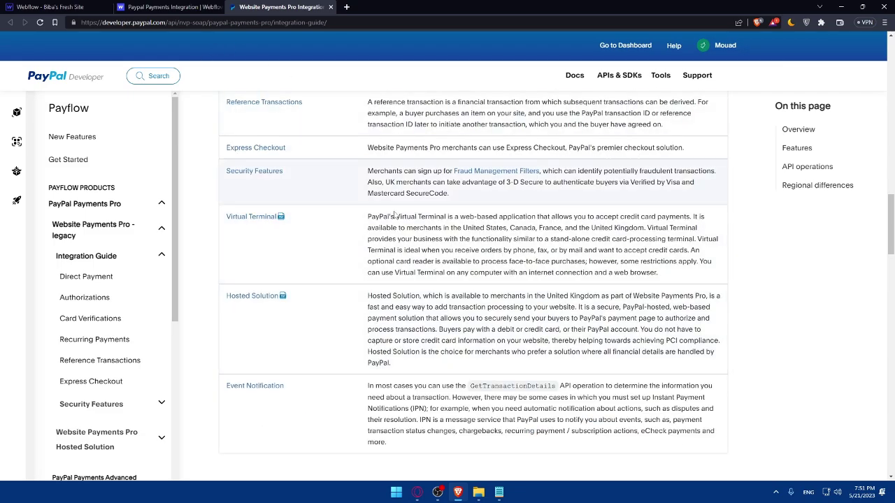
scroll(415, 209, "down", 5)
scroll(393, 212, "up", 8)
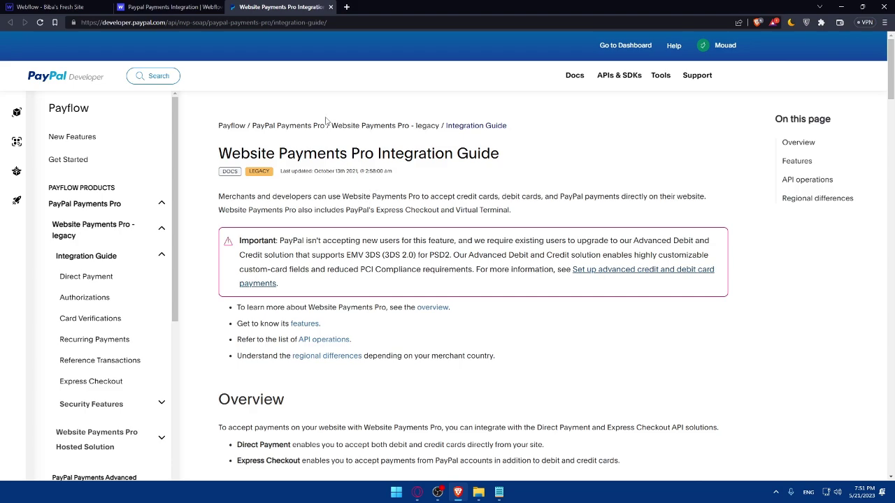
left_click(330, 6)
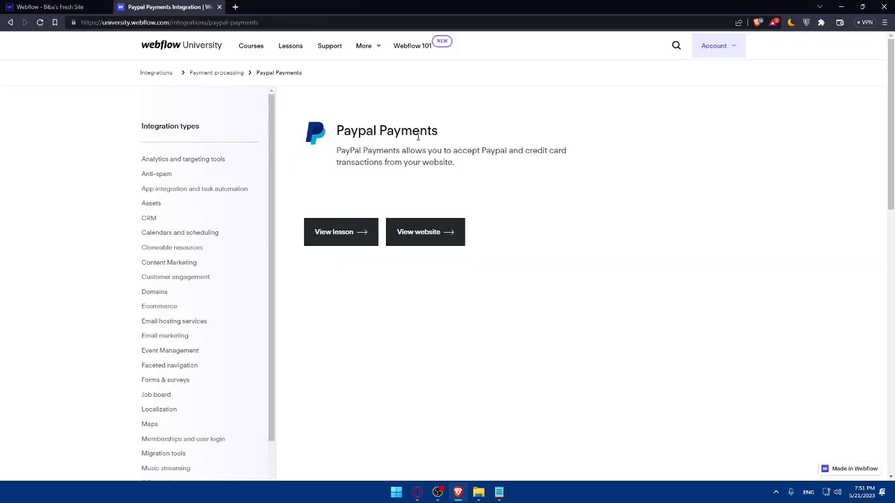
Step: Return to the store site in the Designer and close the Paypal Payments Integration tab
left_click(46, 7)
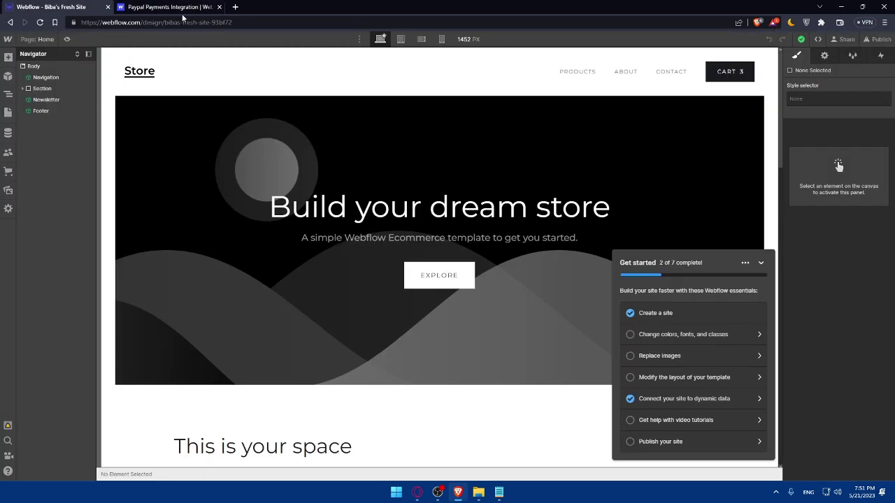
left_click(219, 7)
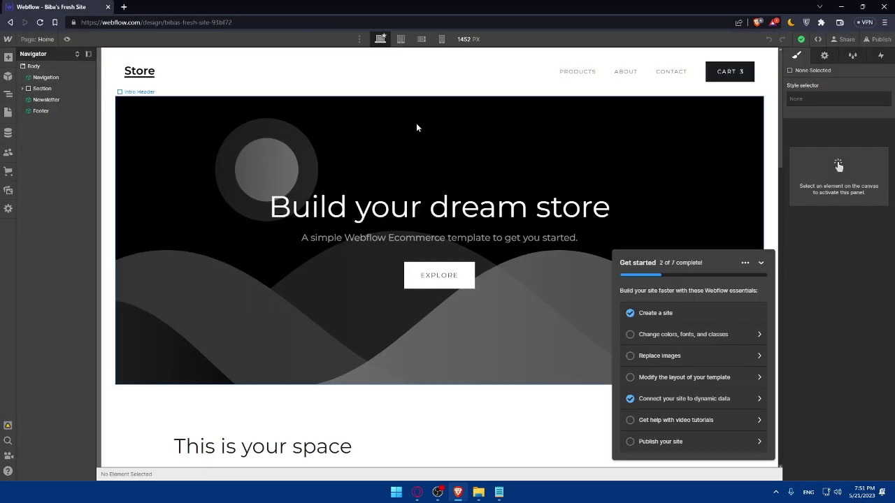